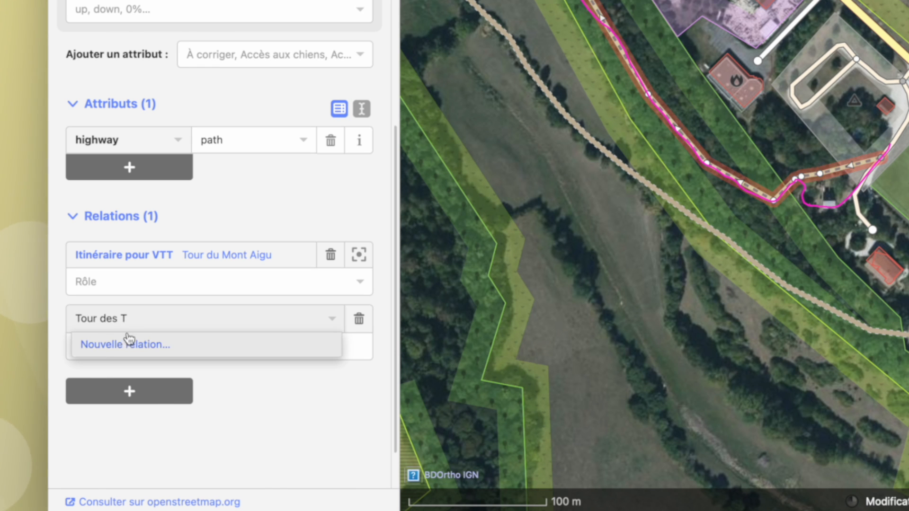
Create a new Itinéraire cyclable relation for the selected path, with the name Tour des Tilles and route identifier 5
click(127, 344)
click(219, 190)
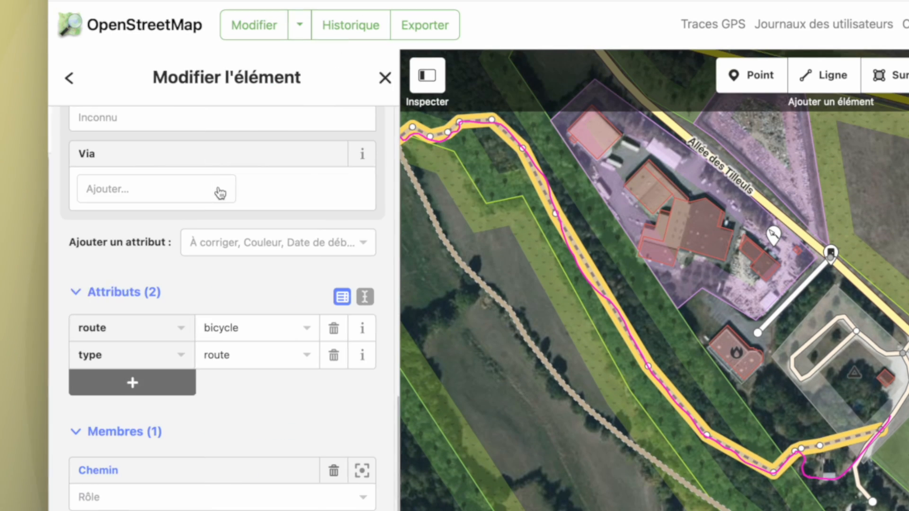
scroll(194, 189, up, 10)
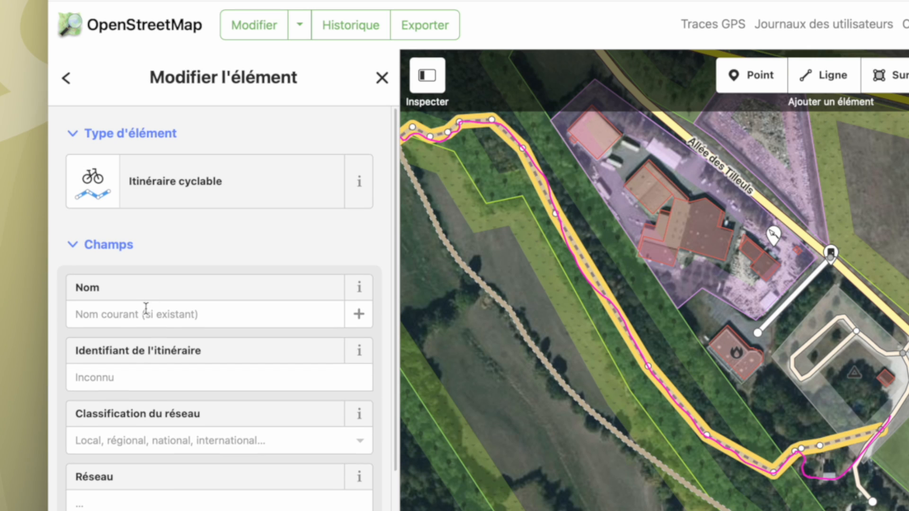
click(147, 314)
text(Tour des Till)
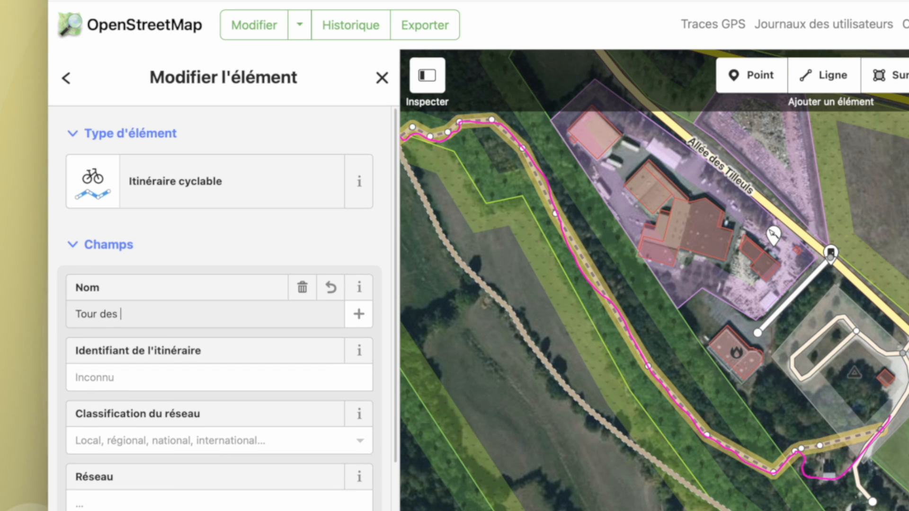
key(Tab)
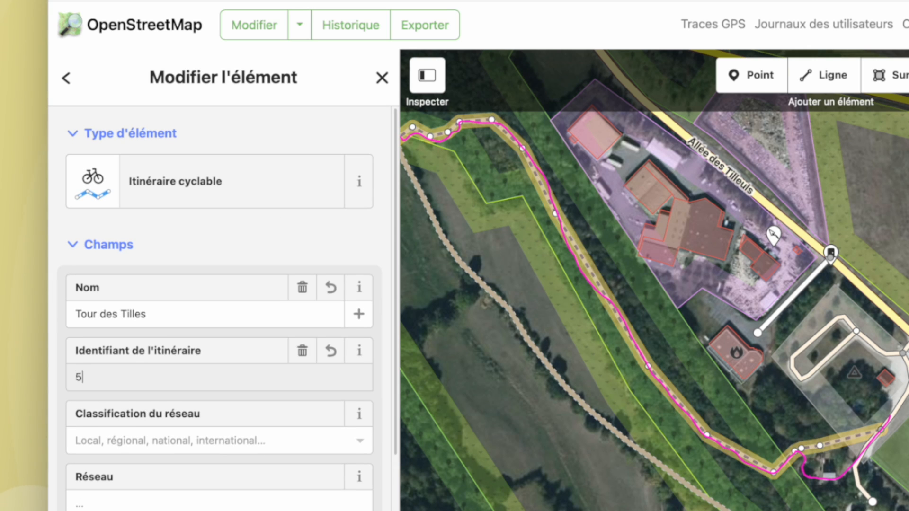
key(Tab)
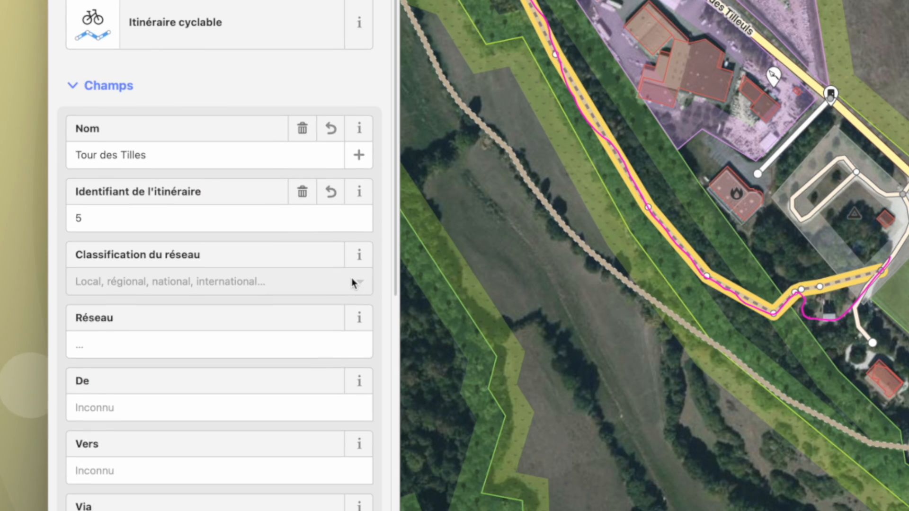
Set the network classification of the Tour des Tilles route to Local
click(360, 443)
click(362, 445)
click(260, 291)
click(223, 308)
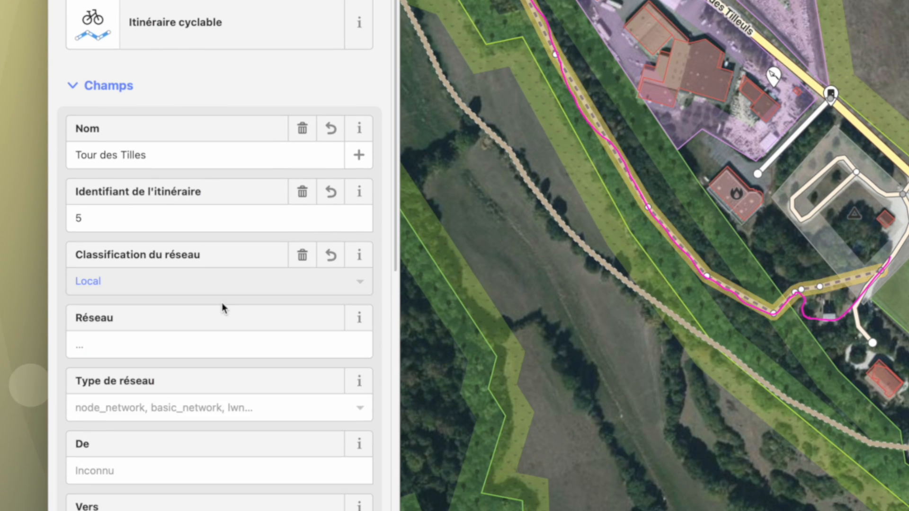
Enter Grancey-Le-Chateau as both the origin and the destination of the Tour des Tilles route
scroll(284, 373, down, 5)
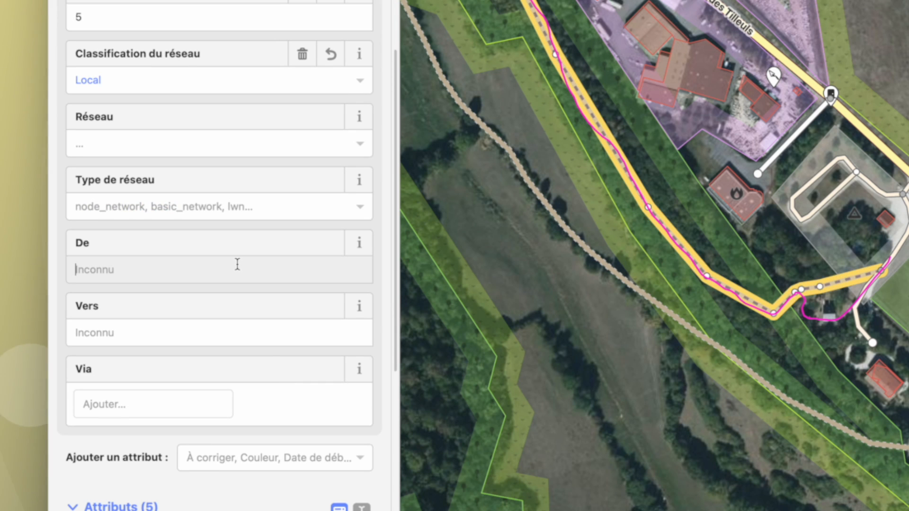
click(238, 264)
text(Grancey-Le-C)
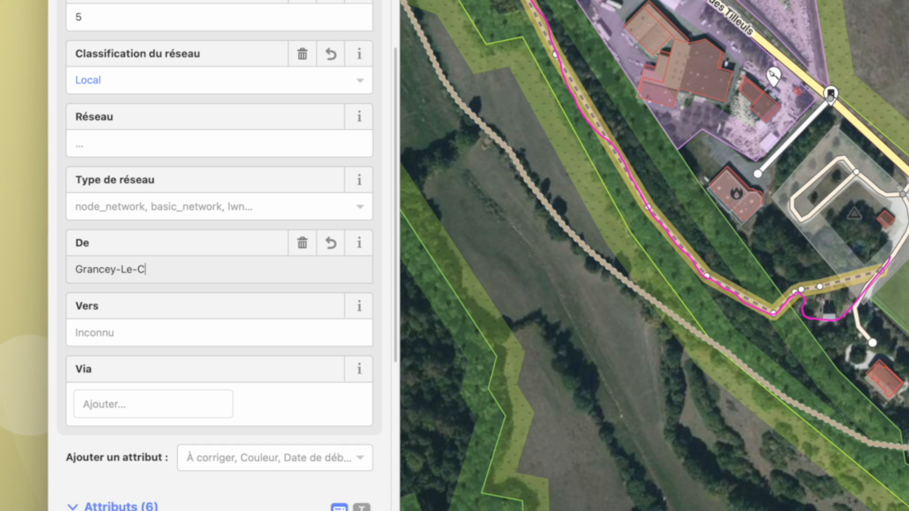
text(hateau)
key(ctrl+a)
key(ctrl+c)
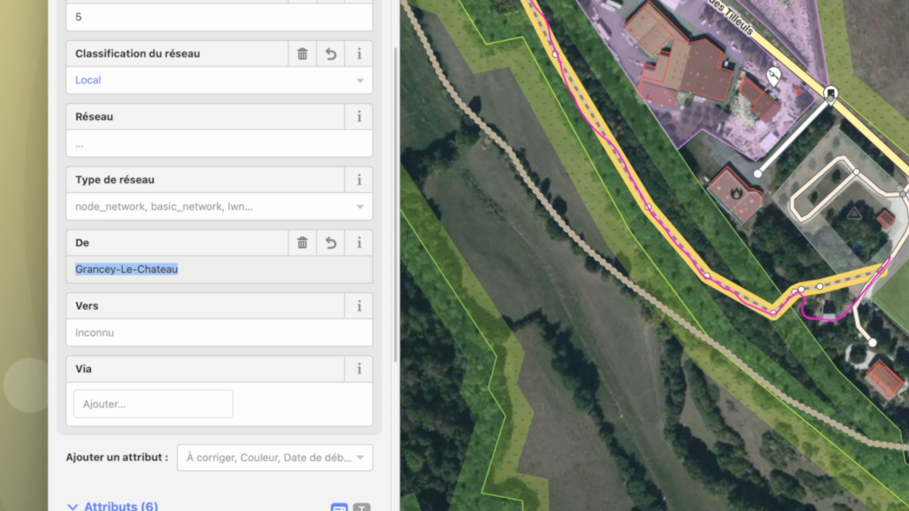
key(Tab)
key(ctrl+v)
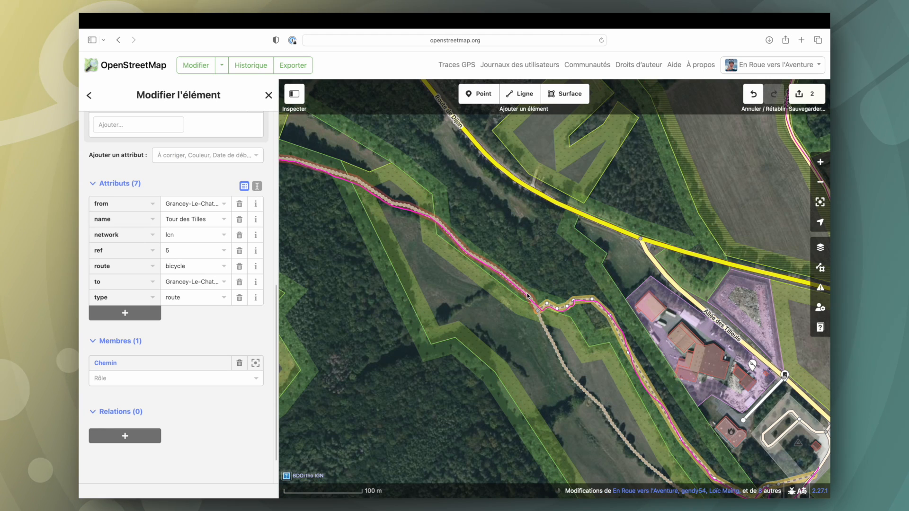
Add the forest track adjoining the path's northwest end to the Itinéraire cyclable Tour des Tilles relation and open that relation
click(528, 296)
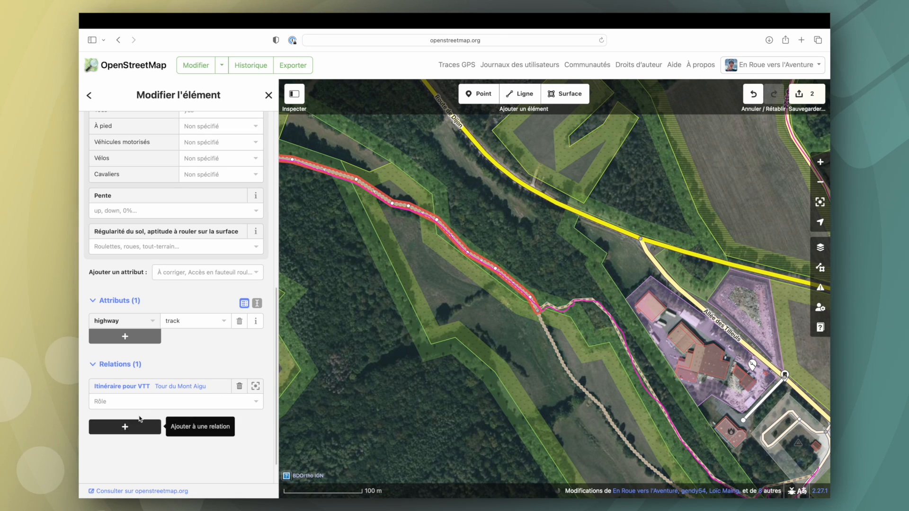
click(126, 426)
text(Tour)
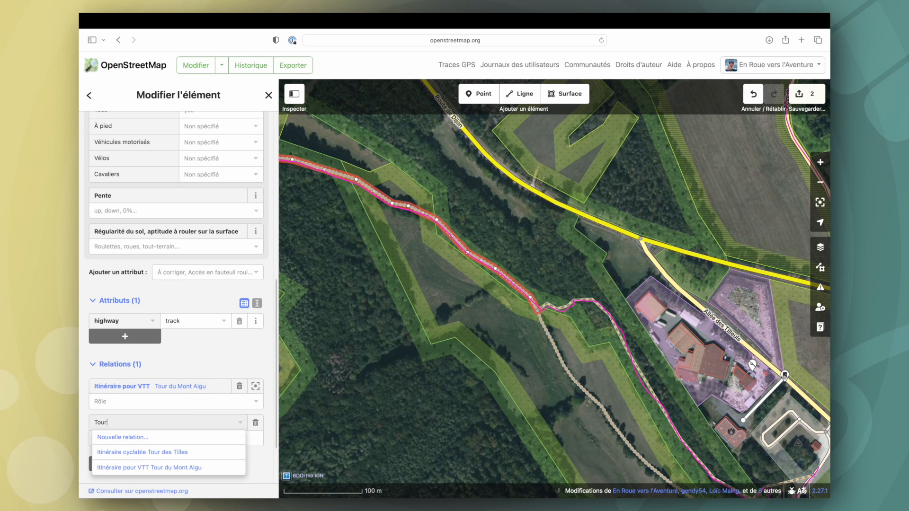
key(Down)
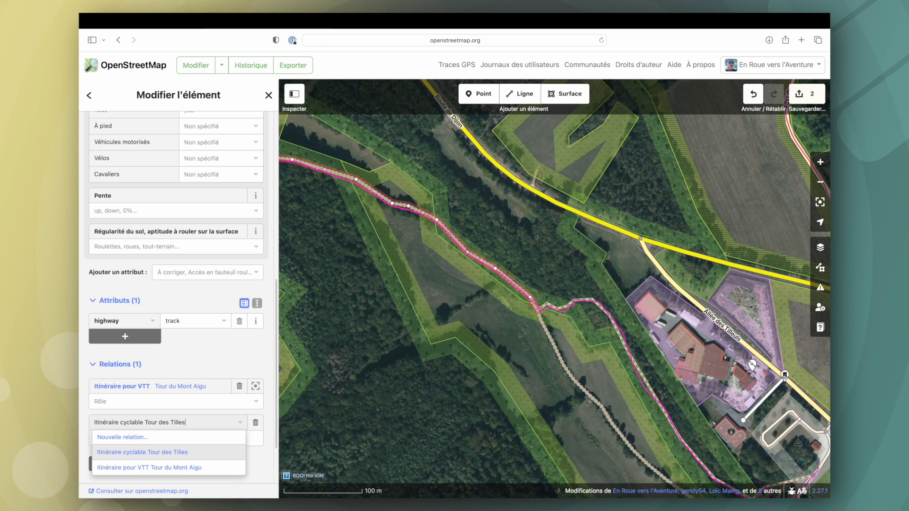
key(Return)
click(166, 423)
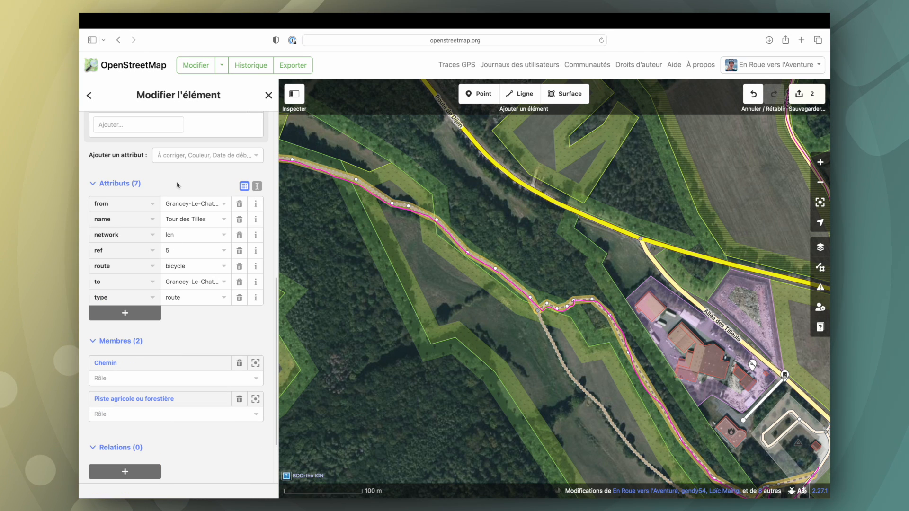
Add the selected northern Voie de Courlon track section to the Itinéraire pour VTT Tour des Tilles relation
click(125, 466)
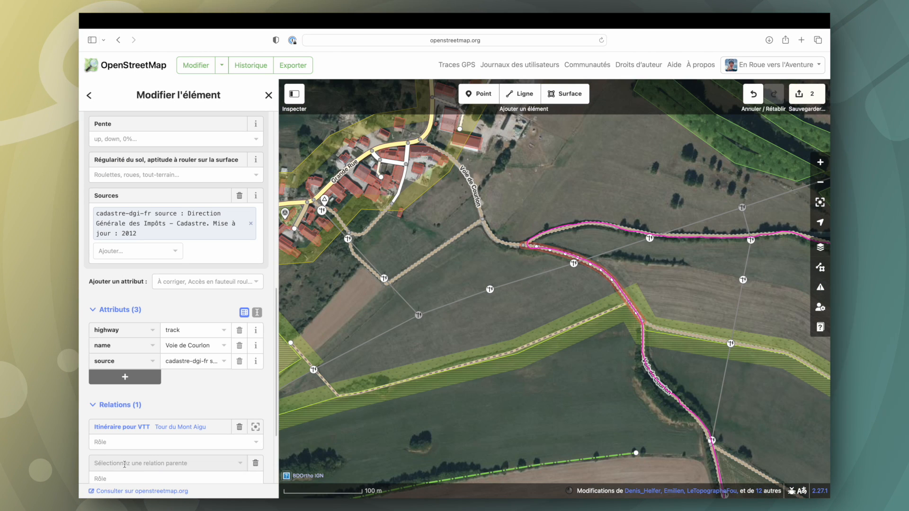
text(Till)
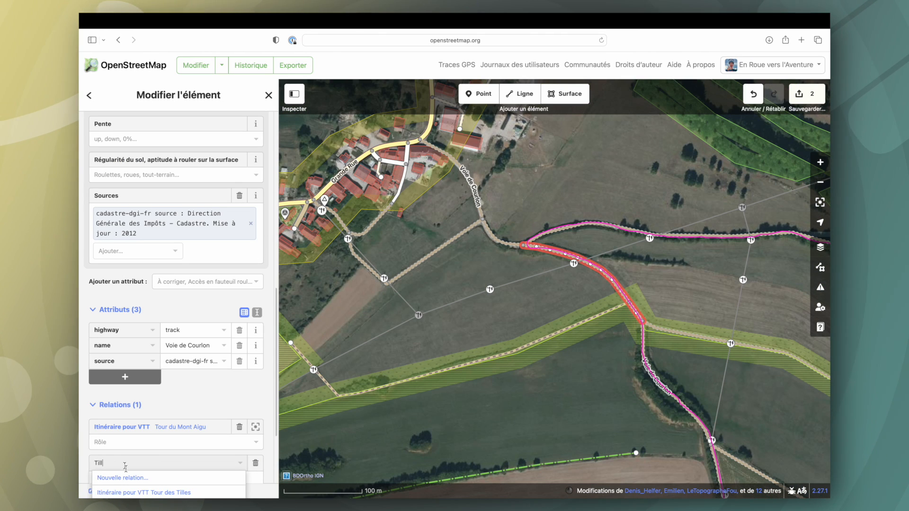
click(140, 492)
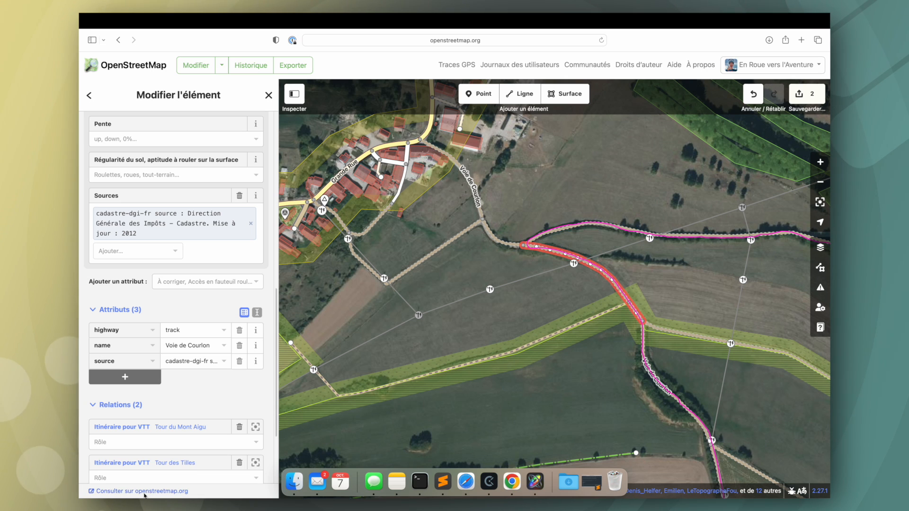
Add the southern continuation of Voie de Courlon to the Itinéraire pour VTT Tour des Tilles relation
drag(571, 377, 462, 251)
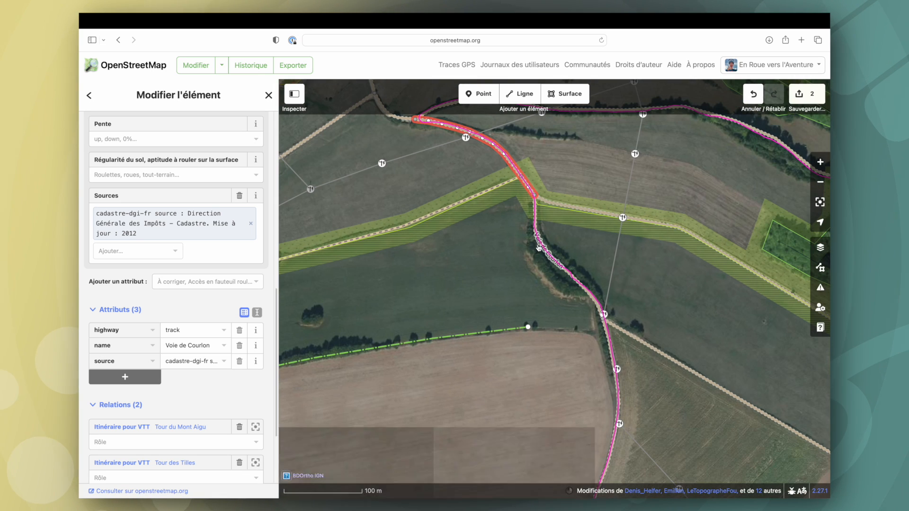
click(547, 255)
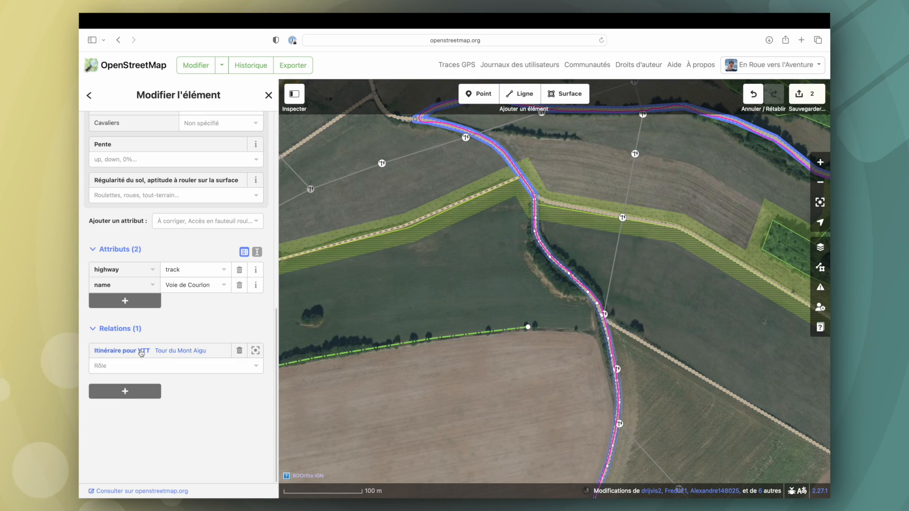
click(124, 388)
text(Till)
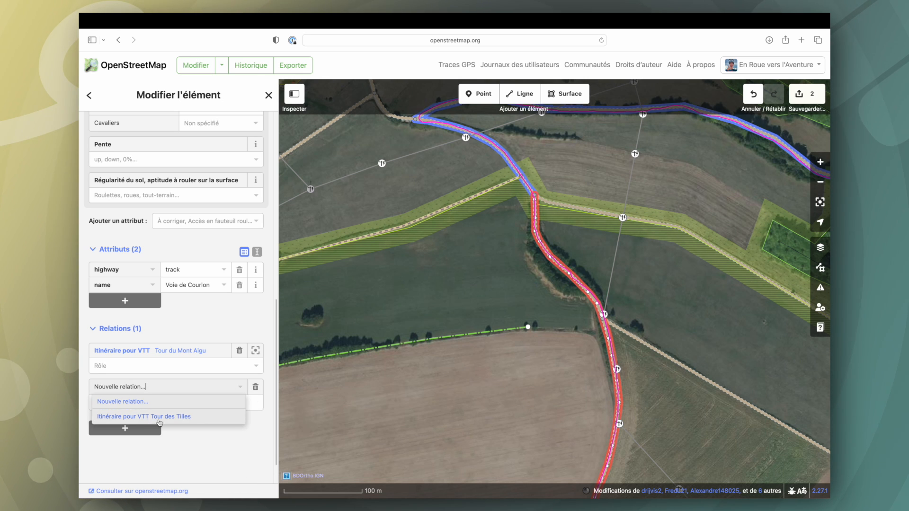
click(160, 421)
Add the Chemin de la Grande Borne track, at the southern end of Voie de Courlon, to the Tour des Tilles relation
scroll(508, 258, down, 10)
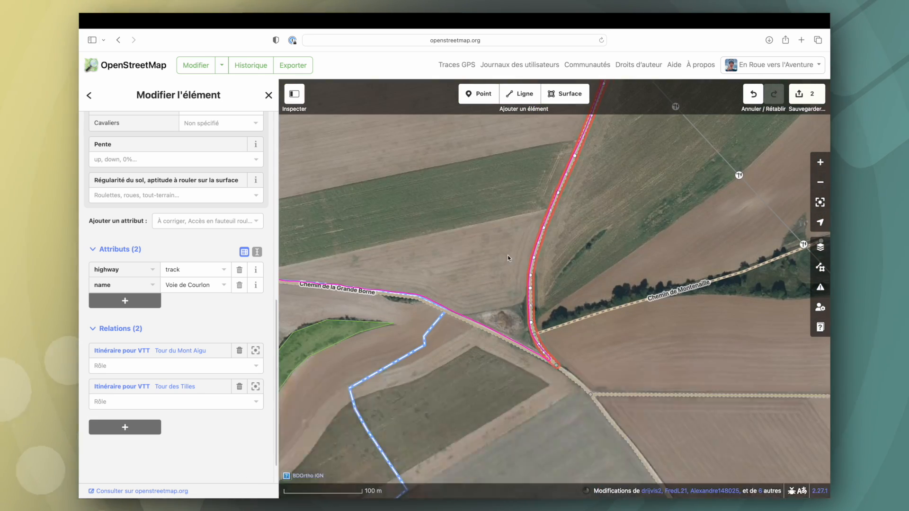
click(486, 330)
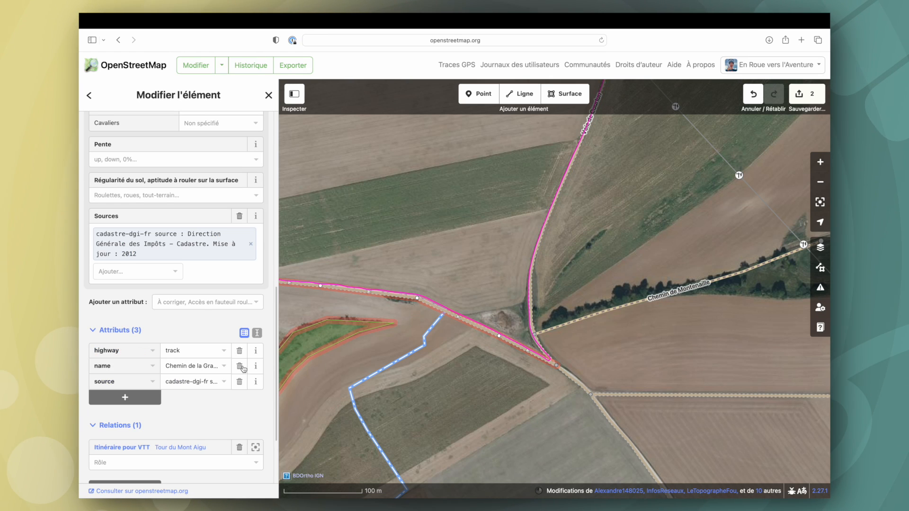
scroll(183, 426, down, 3)
click(132, 389)
text(T)
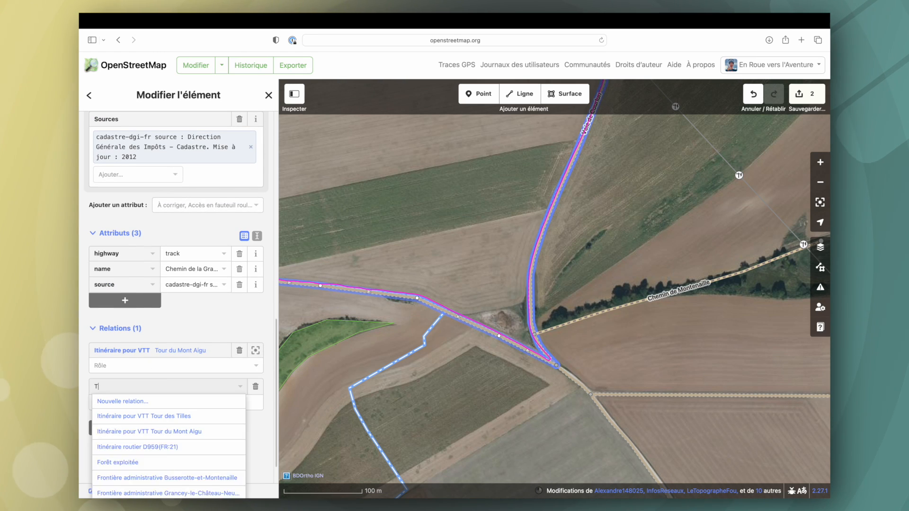
text(il)
click(162, 417)
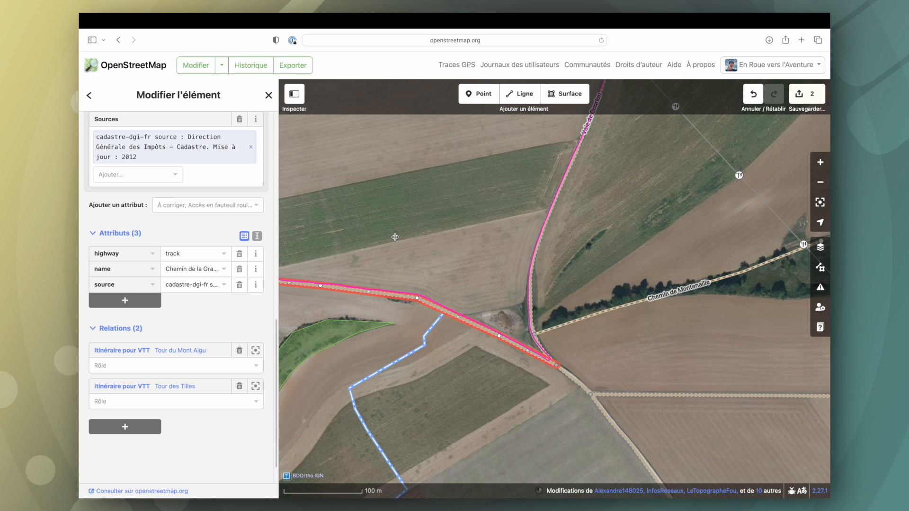
Add the track section of Chemin de la Lune east of the village to the Tour des Tilles relation
drag(395, 237, 642, 289)
drag(341, 242, 557, 270)
drag(322, 217, 506, 286)
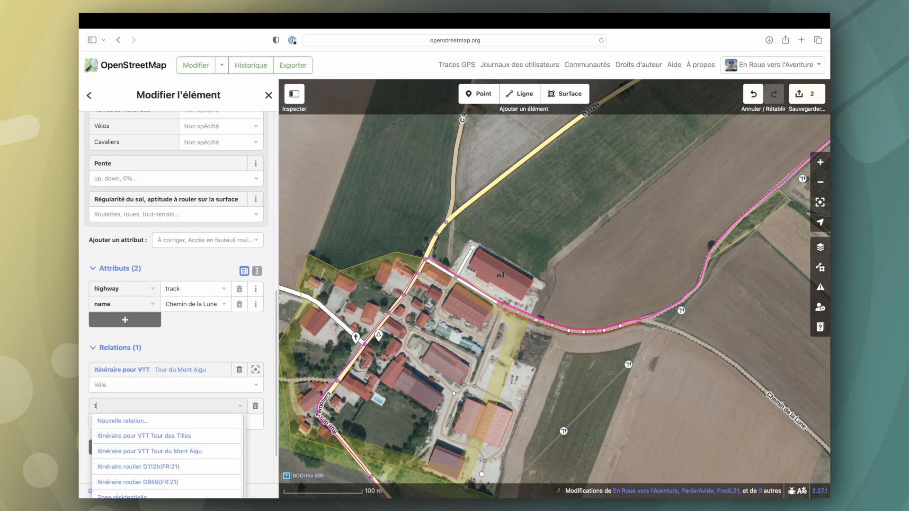
text(till)
click(180, 438)
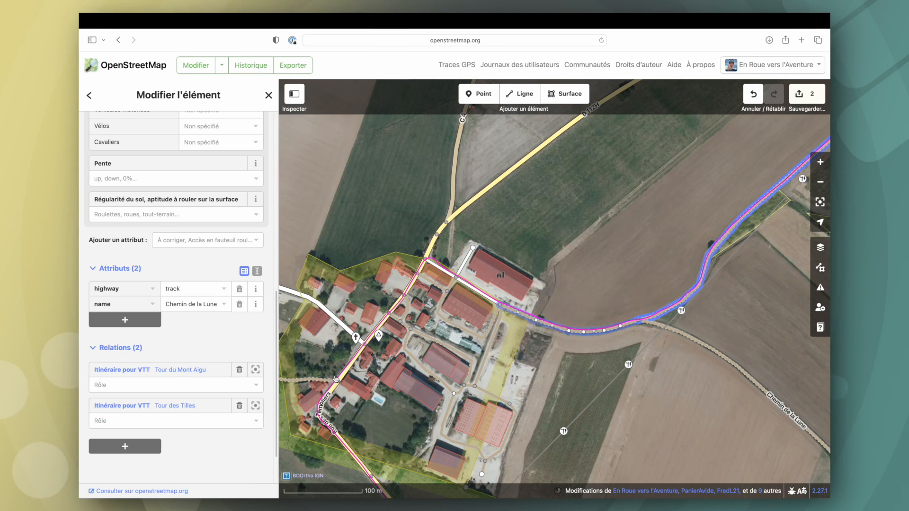
Add the service road section of Chemin de la Lune beside the farm buildings to the Tour des Tilles relation
click(472, 288)
click(131, 392)
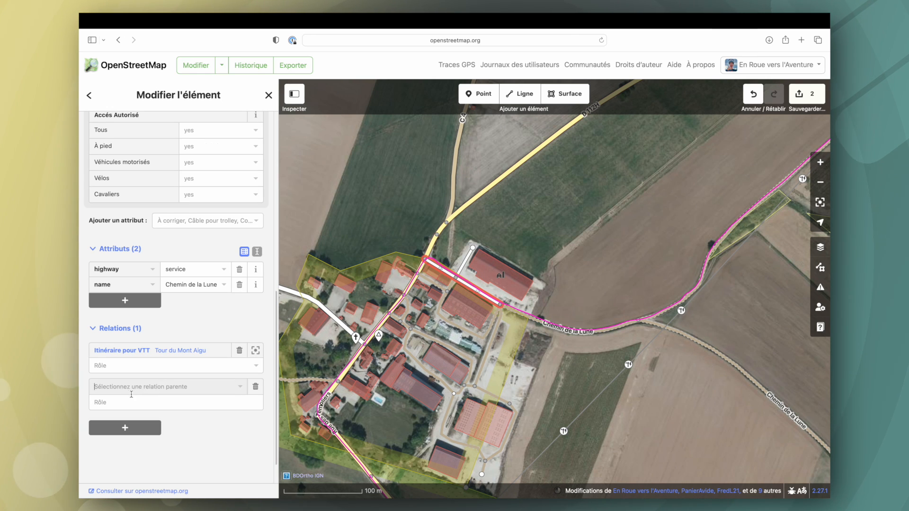
text(till)
click(142, 414)
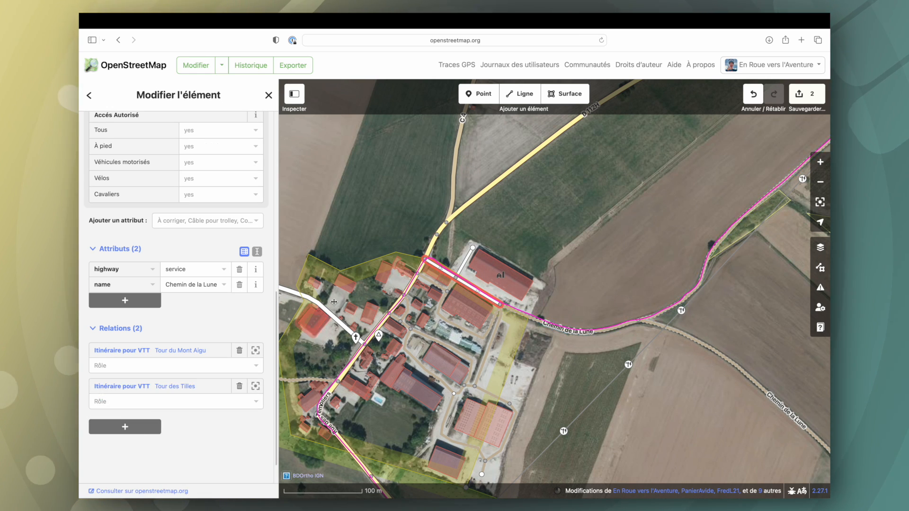
Add Rue des Templiers through the village to the Tour des Tilles relation
click(382, 325)
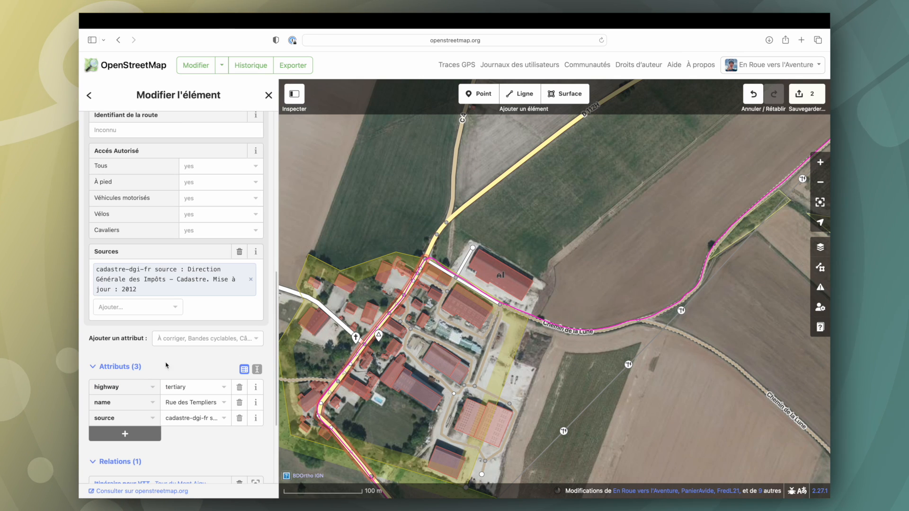
scroll(166, 365, down, 5)
click(126, 390)
text(till)
click(154, 416)
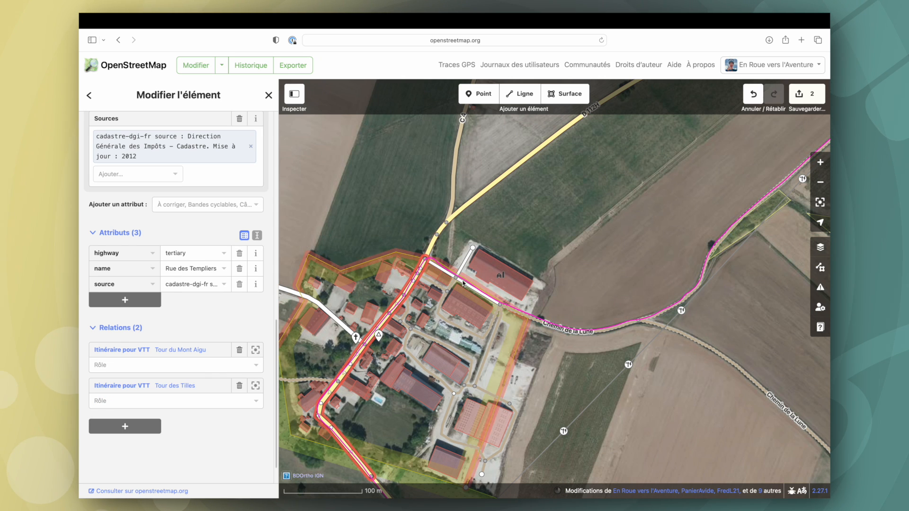
Add the D 112H road section south of the village to the Itinéraire pour VTT Tour des Tilles relation
scroll(463, 283, down, 10)
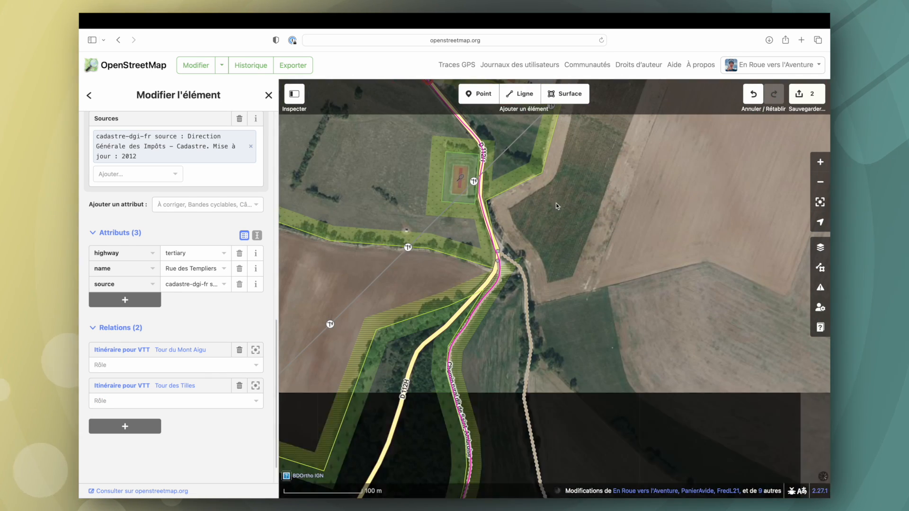
scroll(556, 206, up, 5)
click(462, 232)
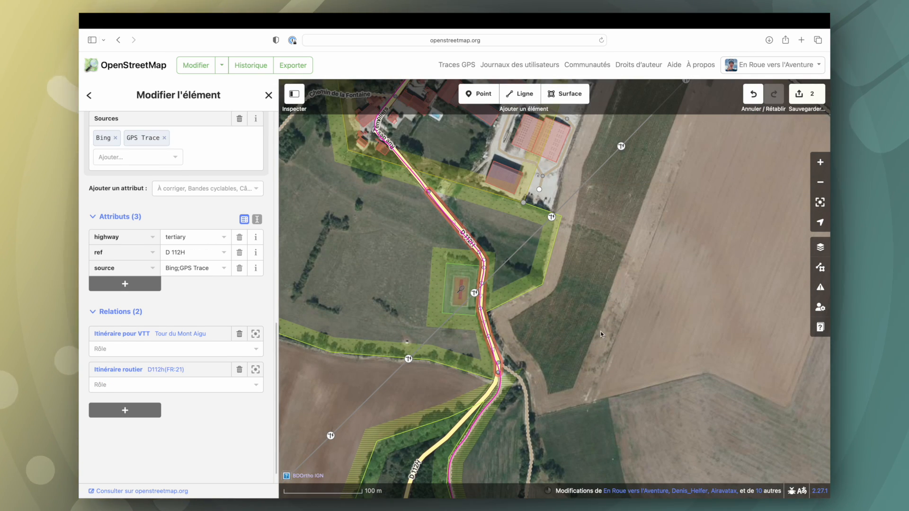
click(127, 410)
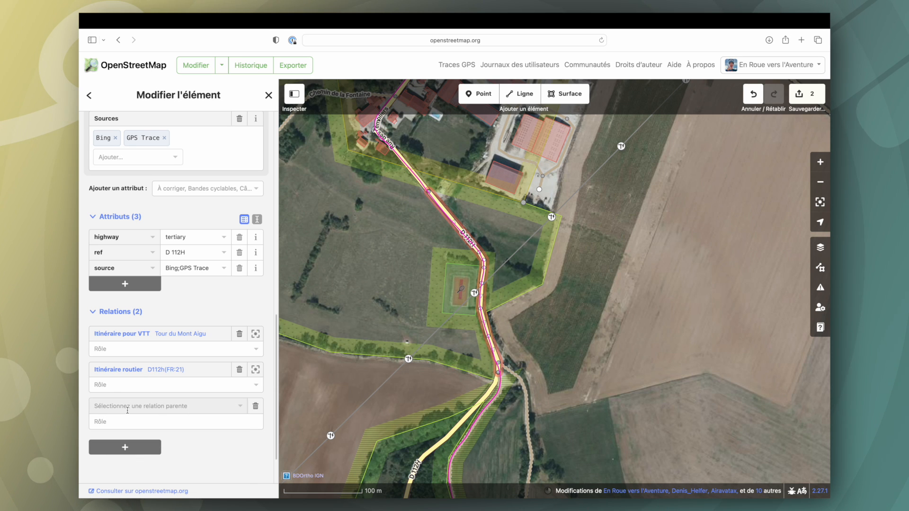
click(127, 408)
click(151, 435)
Add the Chemin rural track running south from the D 112H to the Itinéraire pour VTT Tour des Tilles relation
scroll(584, 173, down, 5)
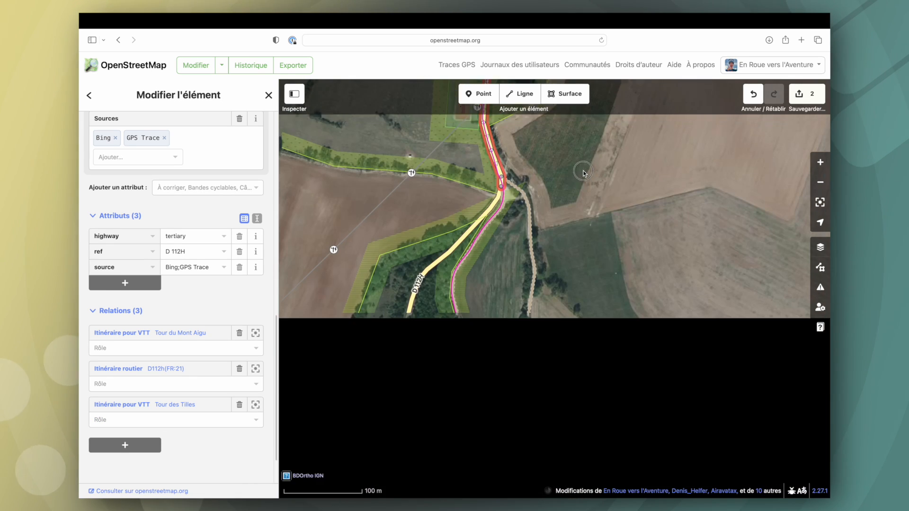
click(483, 226)
click(126, 390)
text(till)
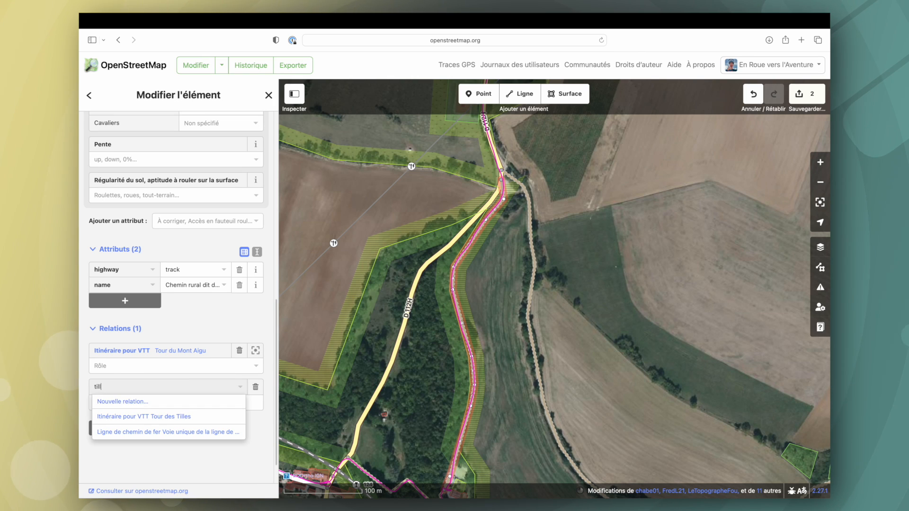
click(166, 416)
Add the zigzag path between the Chemin rural track's southern end and Busserotte-et-Montenaille to the Tour des Tilles relation
scroll(478, 462, down, 5)
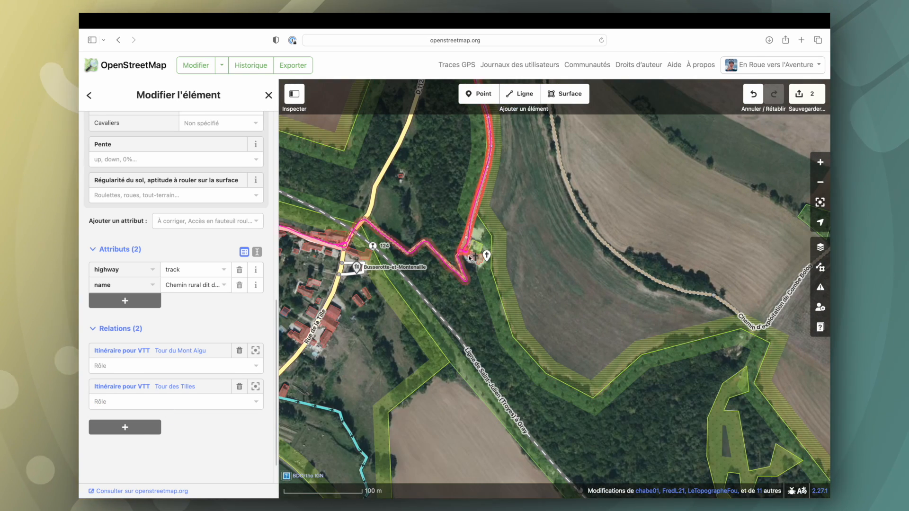
click(461, 274)
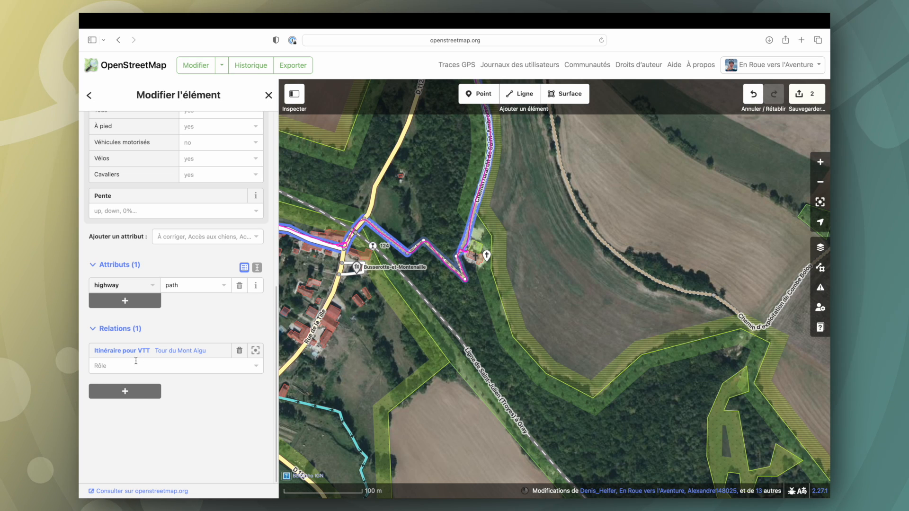
click(125, 391)
text(till)
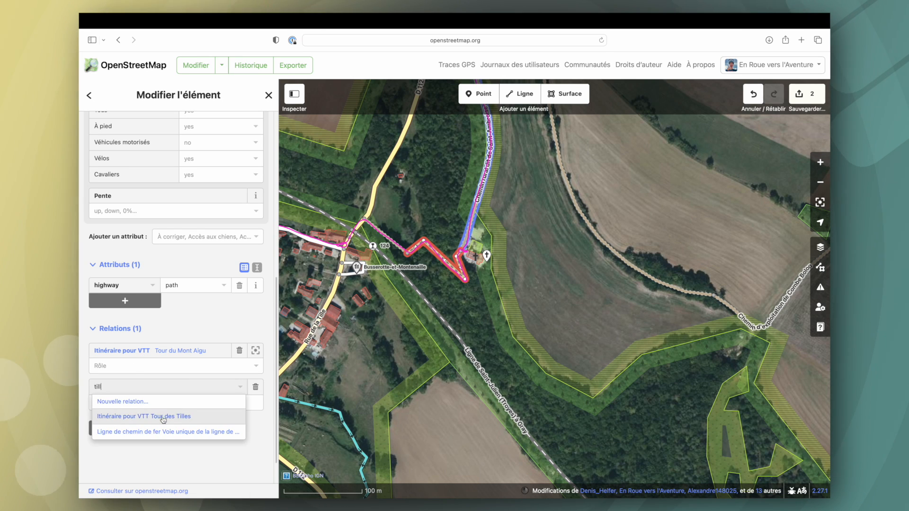
click(163, 419)
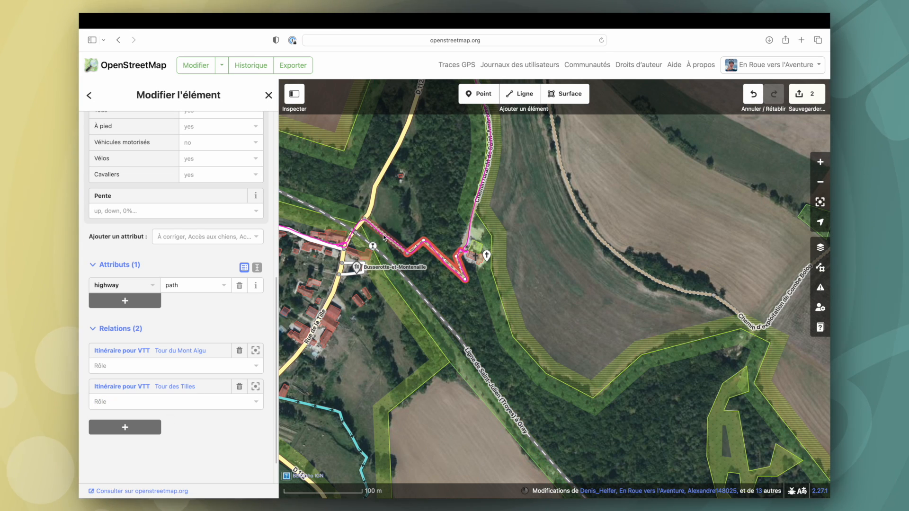
shift+click(360, 227)
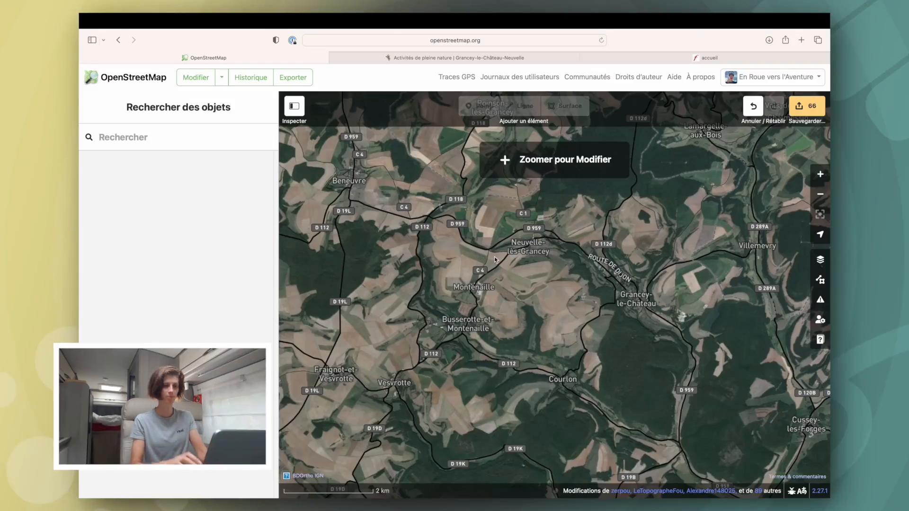
Find the Tour des Tilles relation among the map features and examine the course of its whole route
scroll(494, 257, right, 2)
click(180, 139)
text(Tour des til)
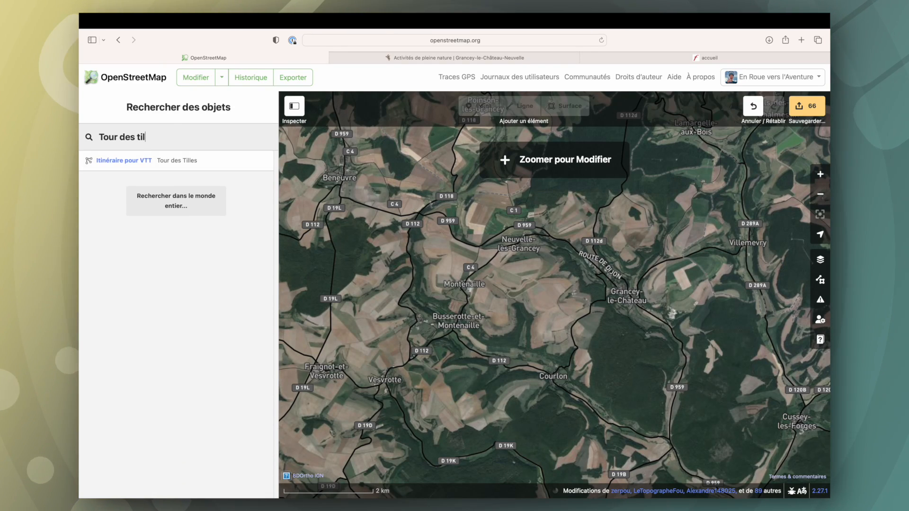
click(161, 162)
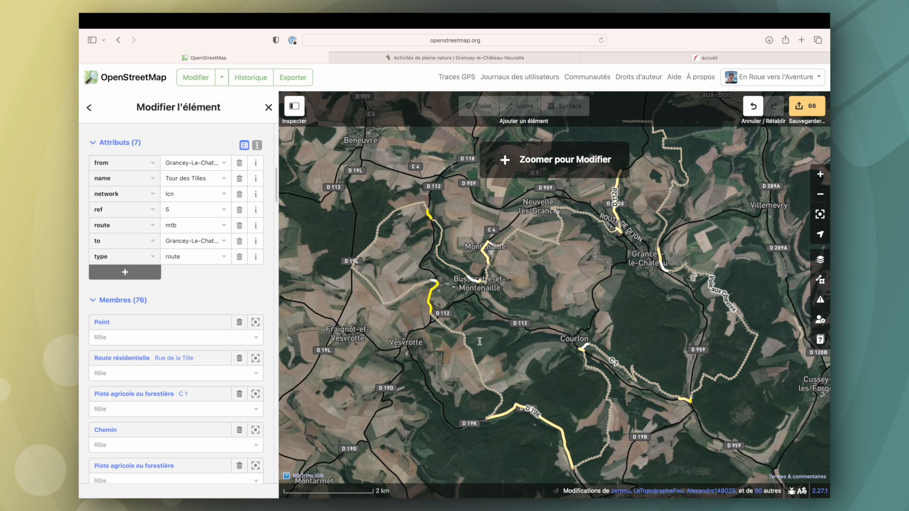
drag(580, 433, 541, 376)
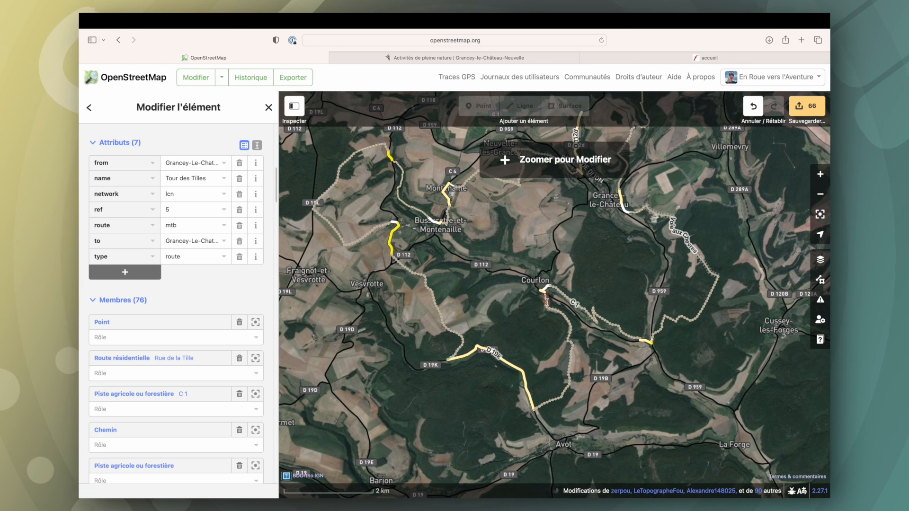
drag(672, 304, 661, 399)
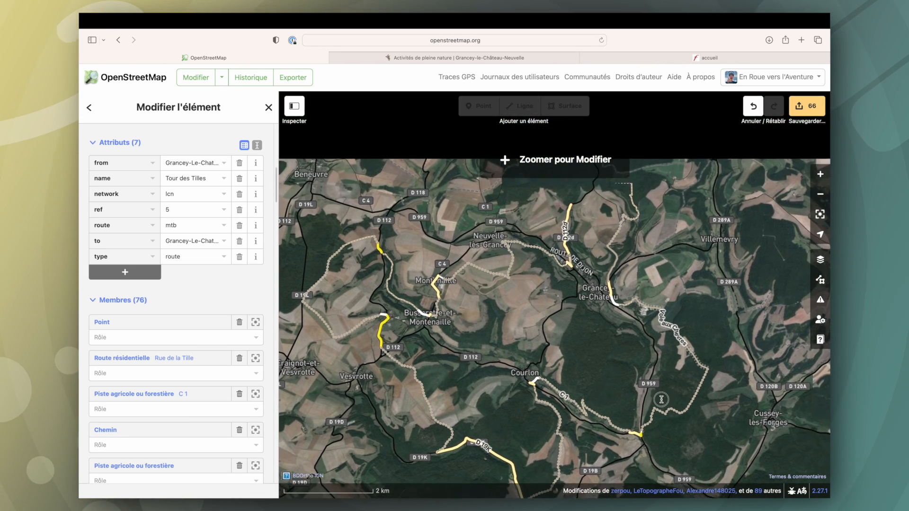
drag(657, 253, 661, 339)
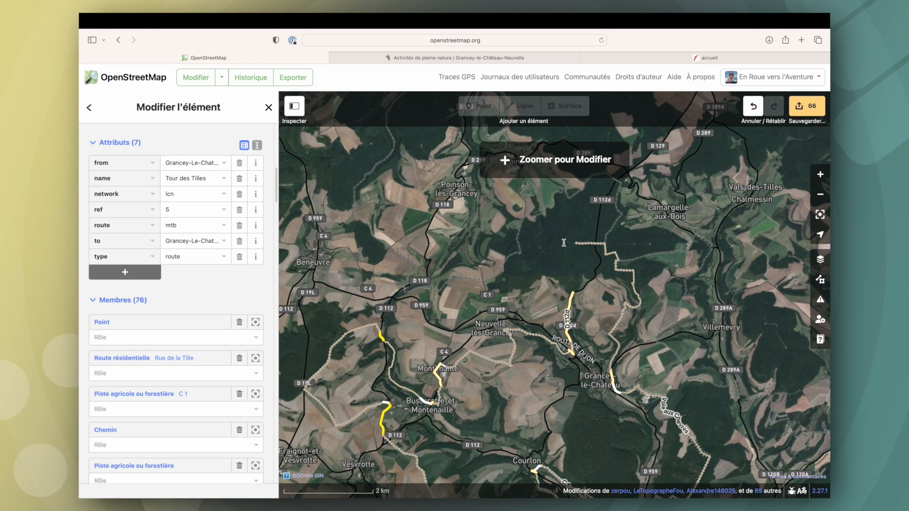
drag(577, 276, 589, 214)
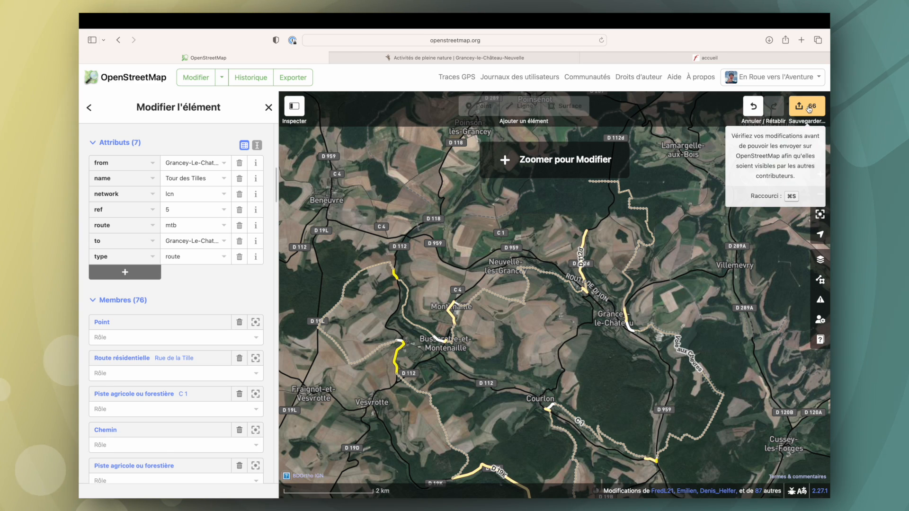
Start saving the edits and read the changeset comment through to its end
click(809, 109)
click(204, 162)
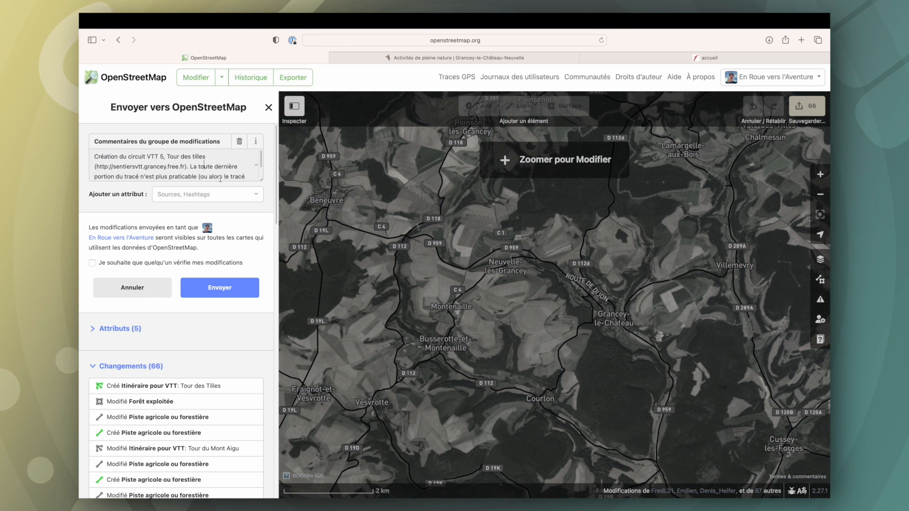
key(Down)
key(Down)
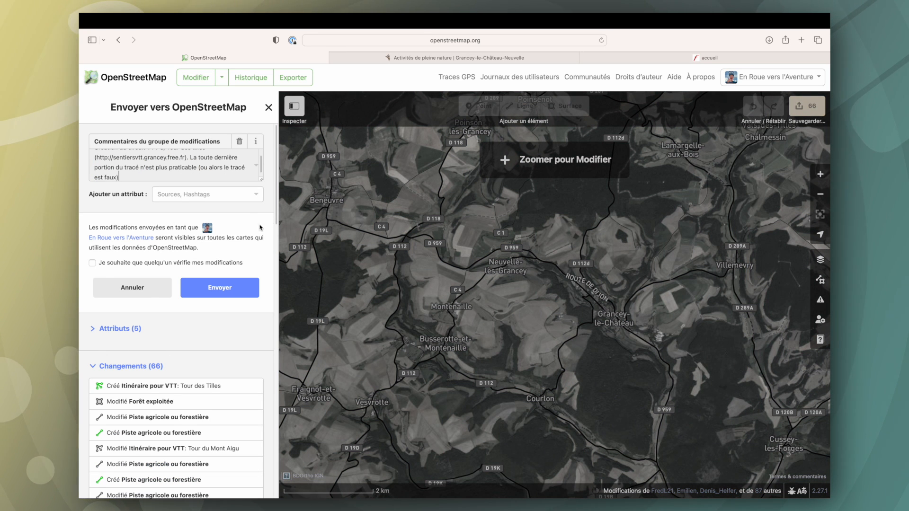
Add the sources "Vérifié sur le terrain" and "GPS" to the changeset and upload it to OpenStreetMap
click(197, 195)
text(Sources)
key(Return)
text(Vérifié sur le terrain)
key(Return)
text(GPS)
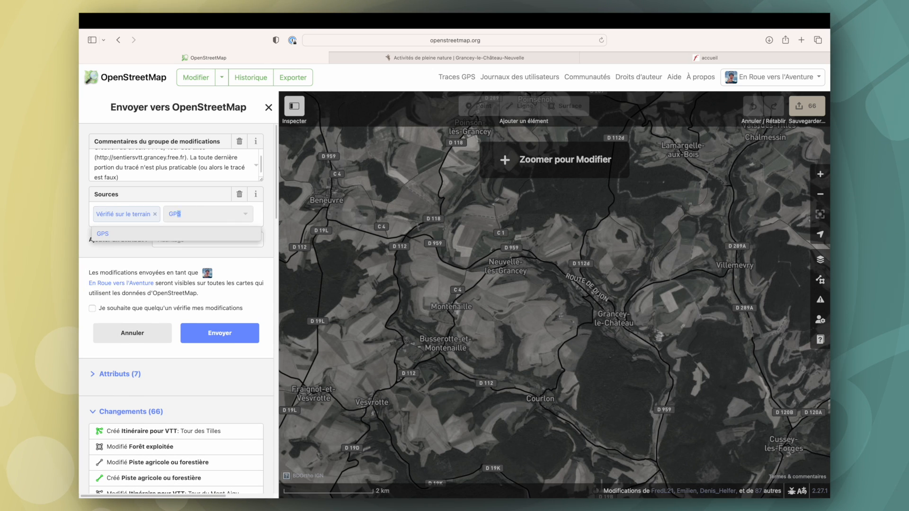
key(Return)
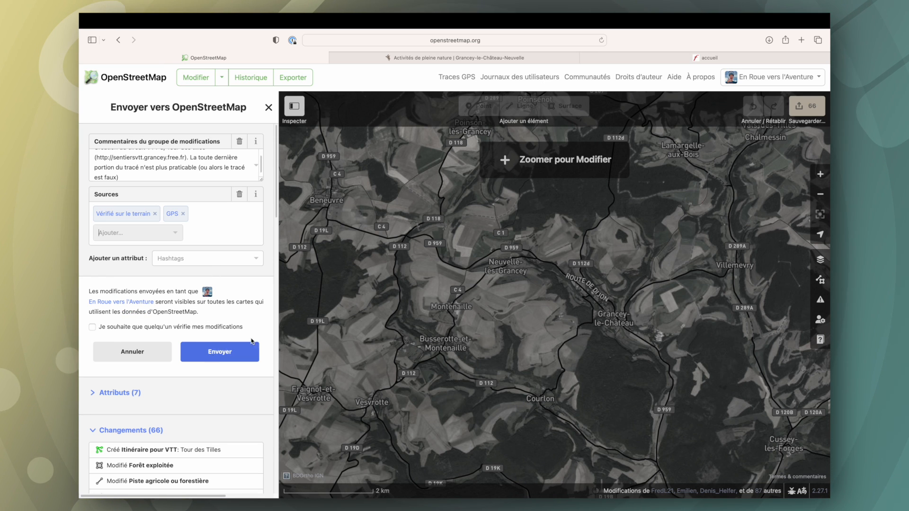
scroll(217, 341, down, 3)
click(230, 287)
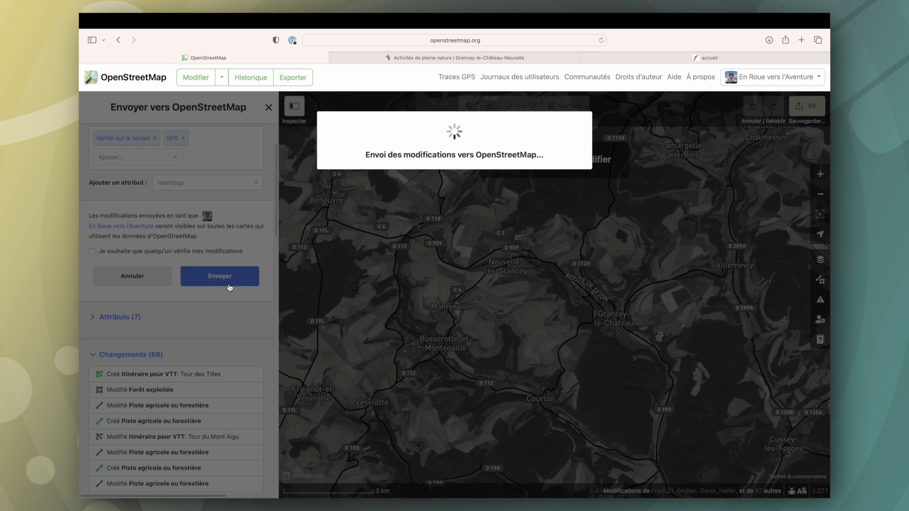